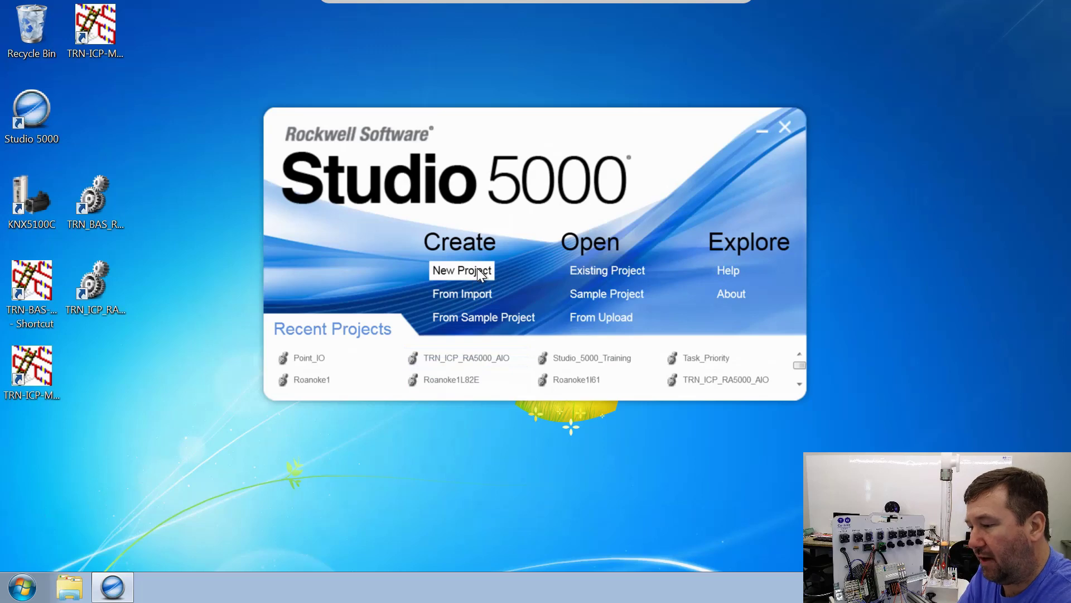
# - Create project PID_Manual_Control for a 1769-L16ER-BB1B controller with 4 expansion I/O modules
pyautogui.click(477, 270)
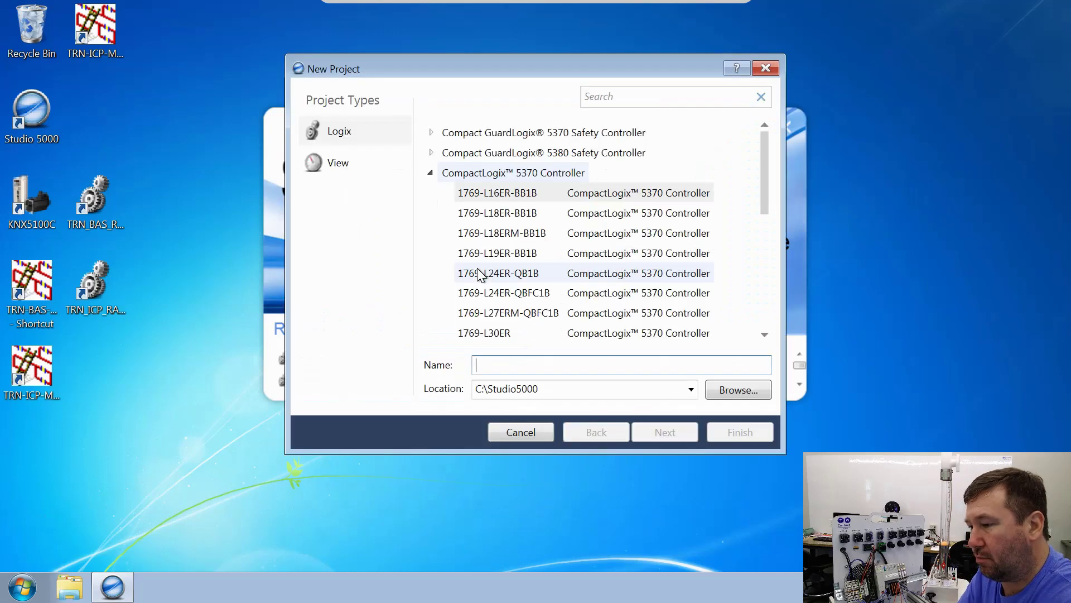
pyautogui.click(510, 194)
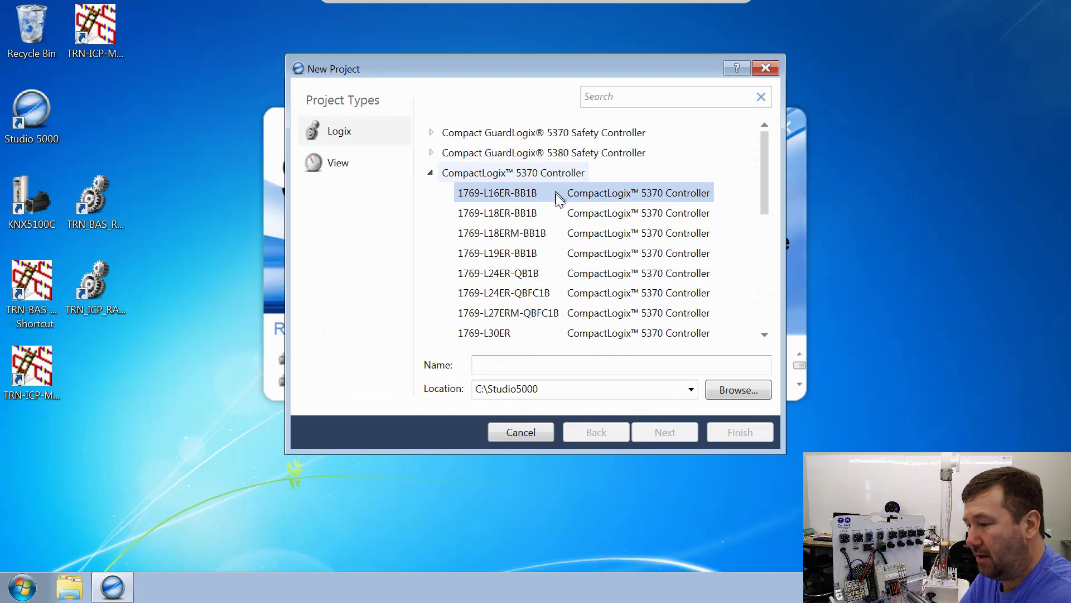
pyautogui.click(472, 366)
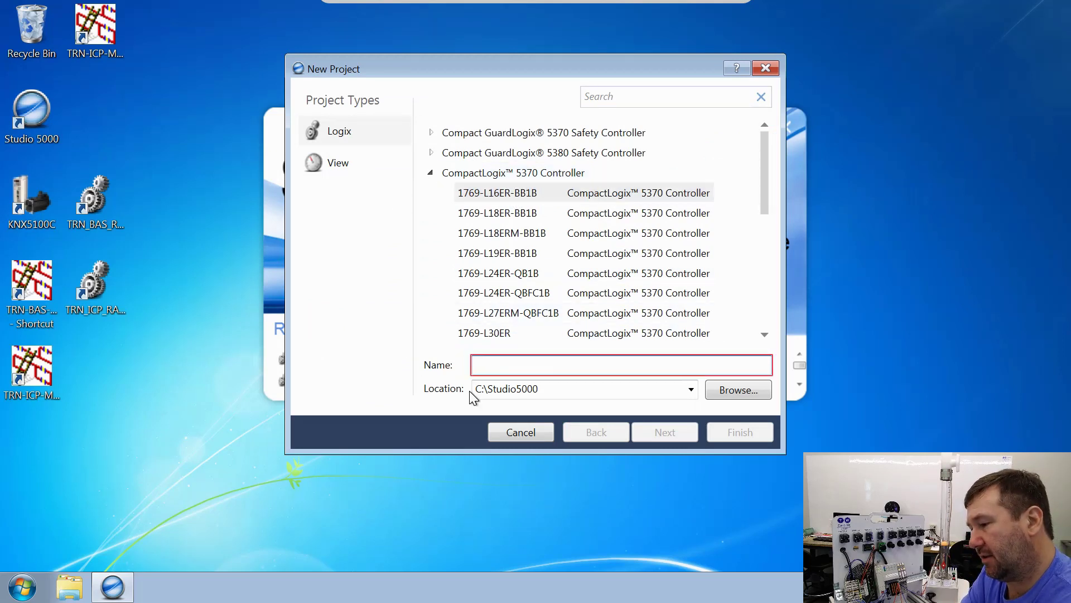
pyautogui.write('PlD_Manual_')
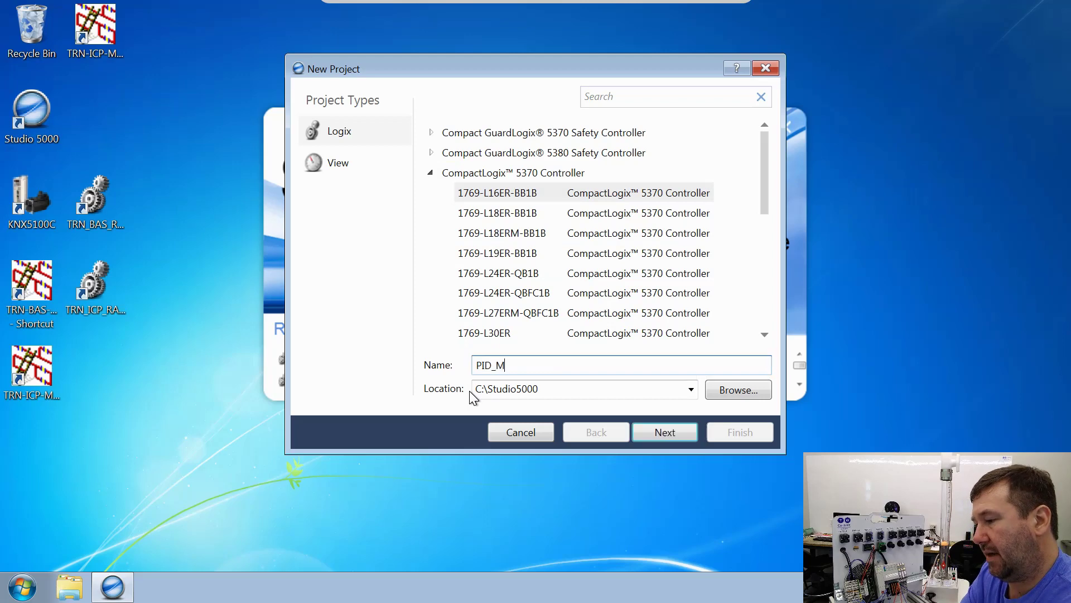
pyautogui.write('Control')
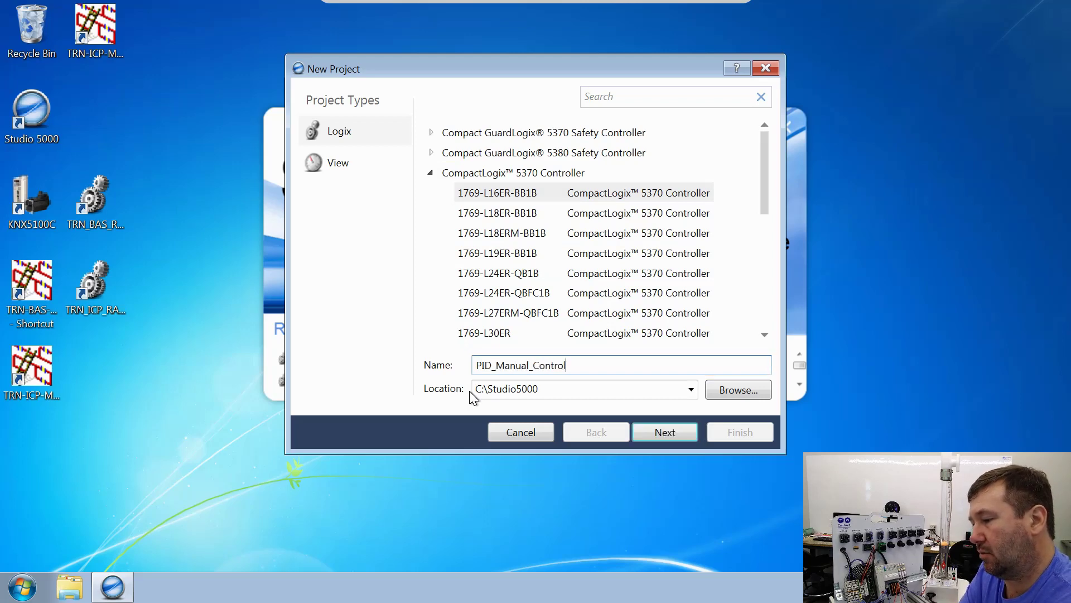
pyautogui.press('Return')
pyautogui.click(422, 177)
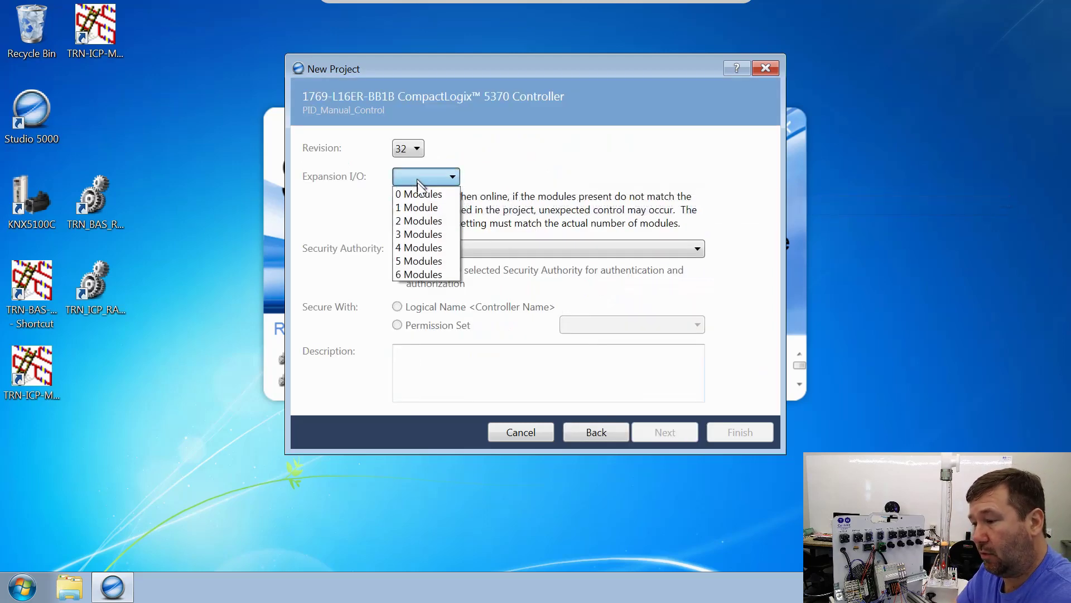
pyautogui.click(419, 247)
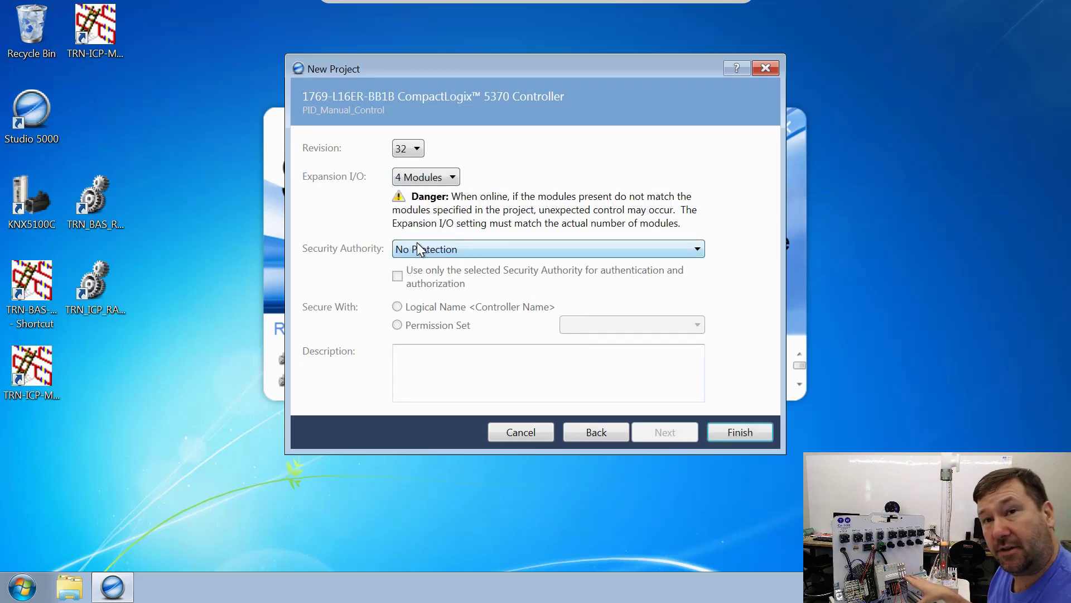
pyautogui.click(752, 433)
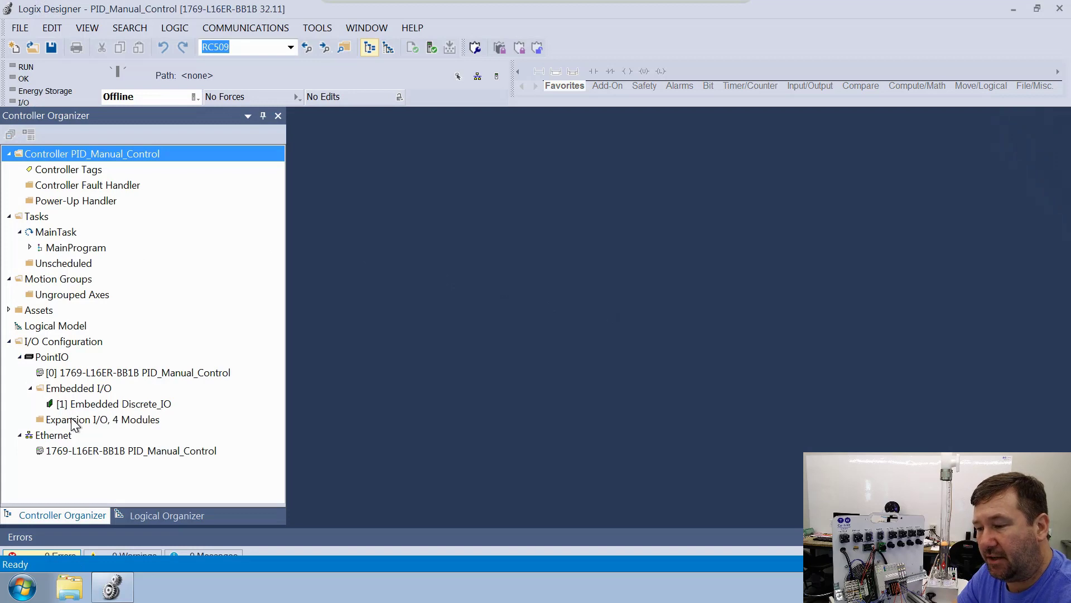
# - Add the 1734-IE2V module as Analog_Voltage_Input, then choose the 1734-OE2V output module
pyautogui.rightClick(72, 420)
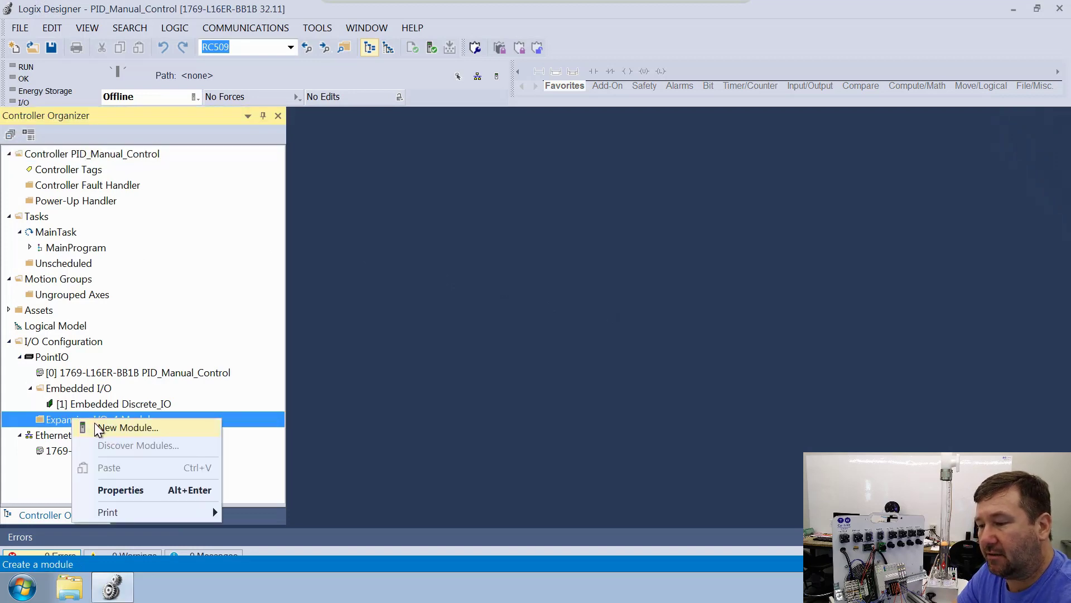
pyautogui.click(98, 428)
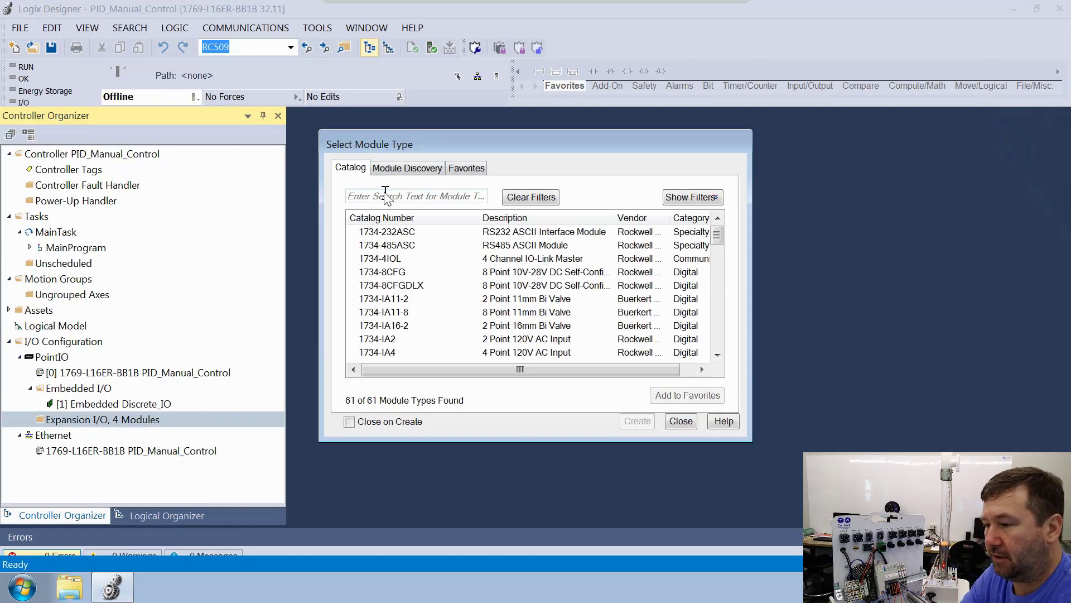
pyautogui.click(387, 197)
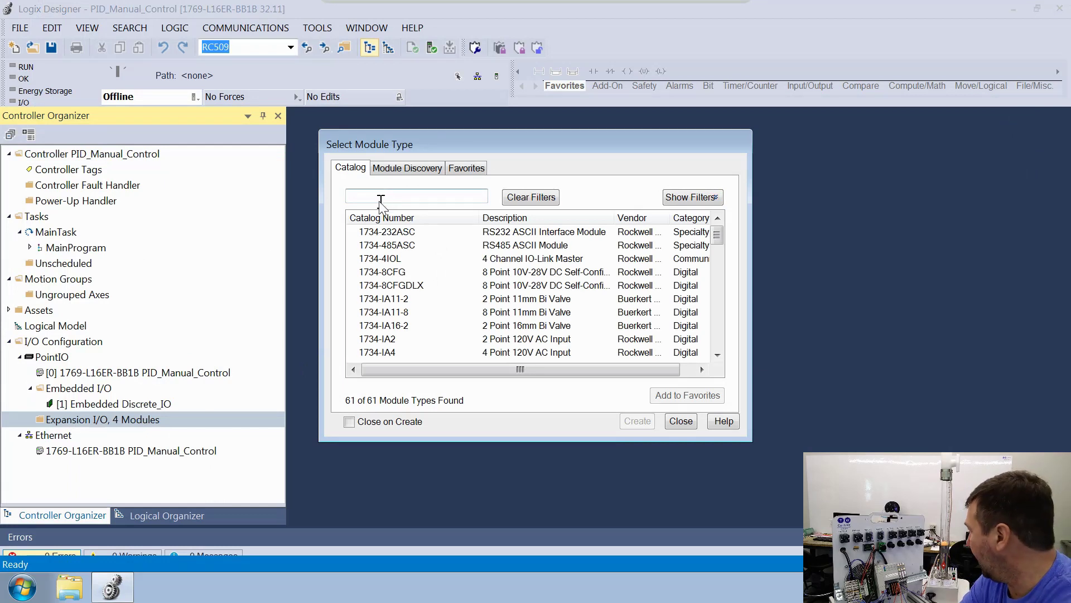
pyautogui.write('ie2v')
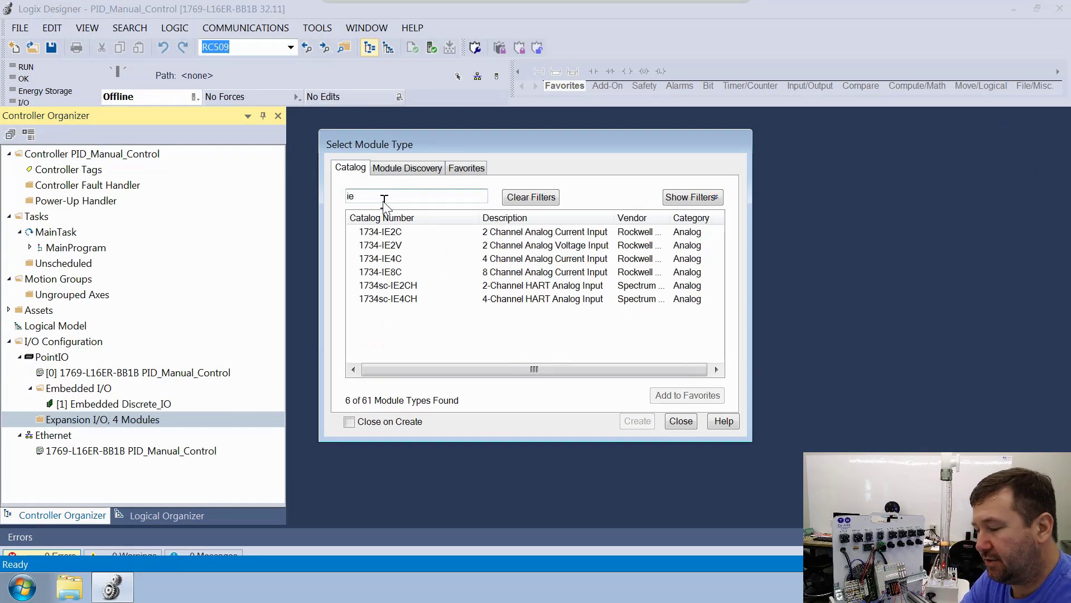
pyautogui.doubleClick(498, 233)
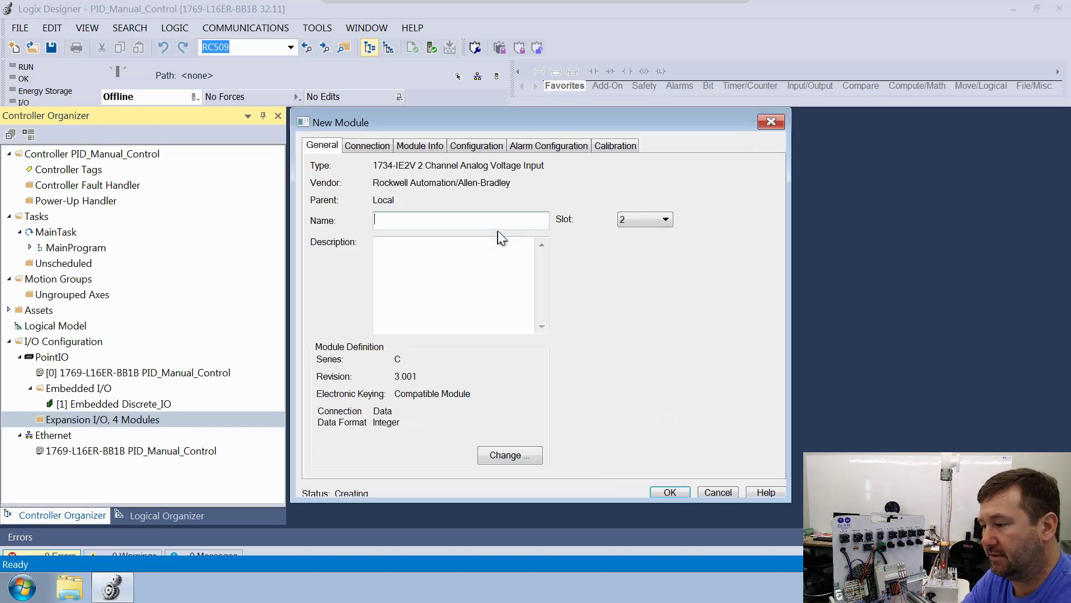
pyautogui.write('Analog_Voltage_Input')
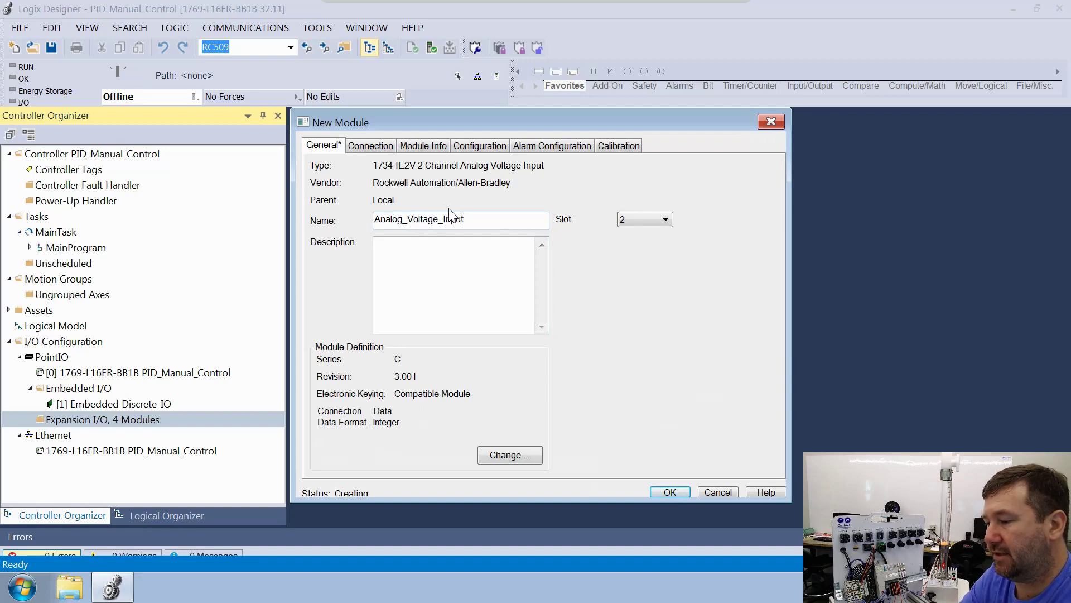
pyautogui.press('Return')
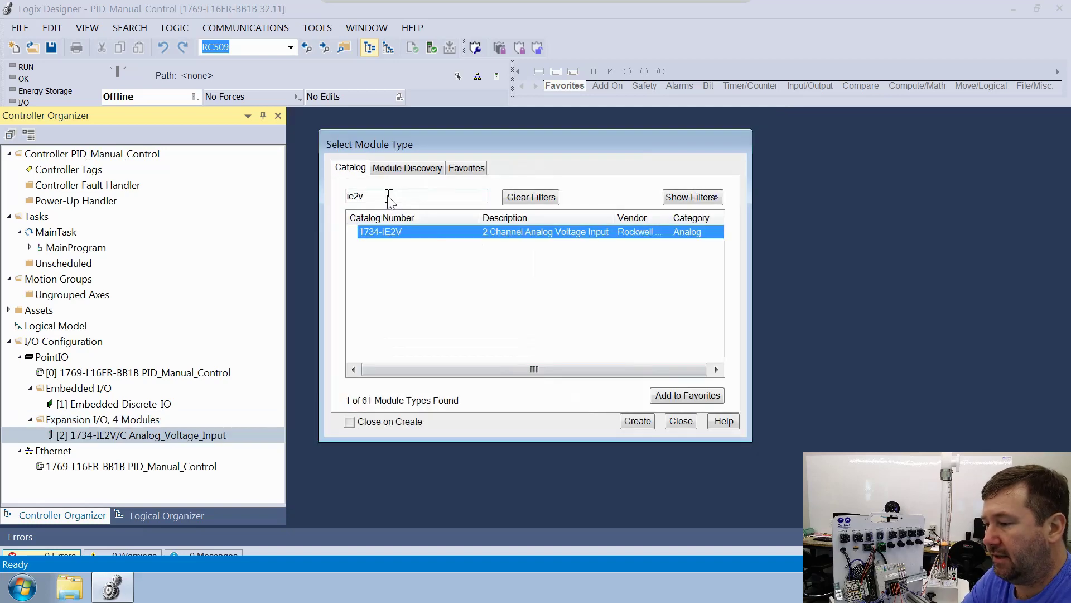
pyautogui.write('oe2v')
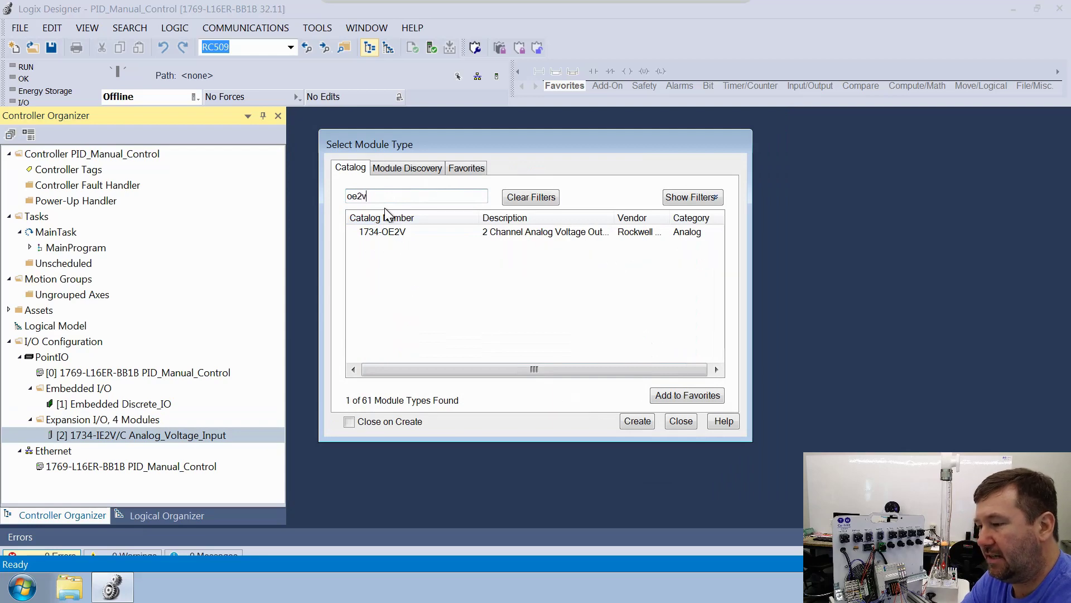
pyautogui.doubleClick(447, 229)
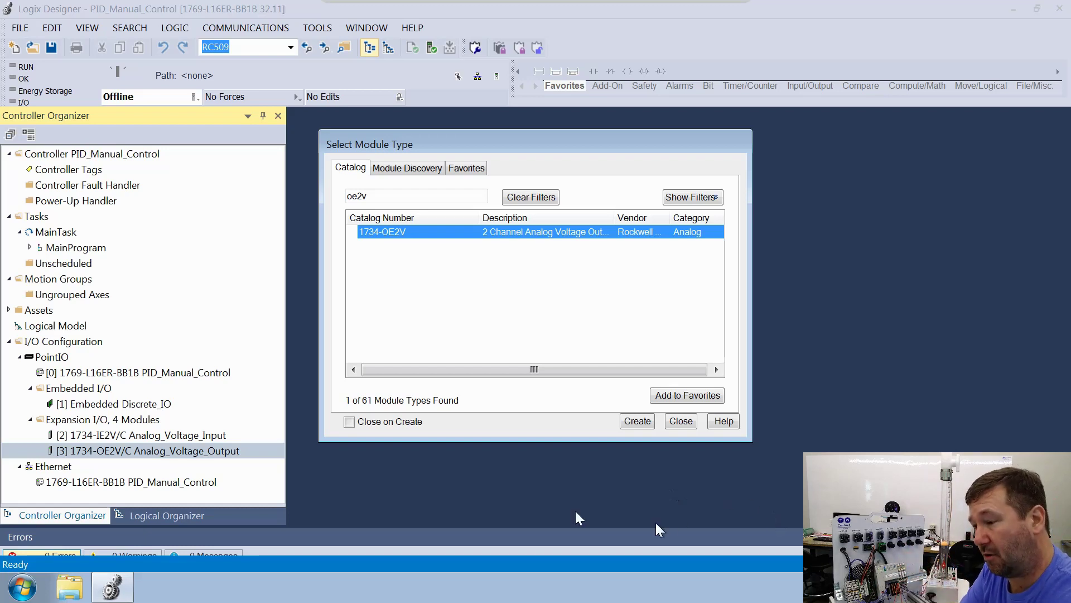
# - Add a 1734-IE4C module named Analog_Current_Input
pyautogui.doubleClick(358, 195)
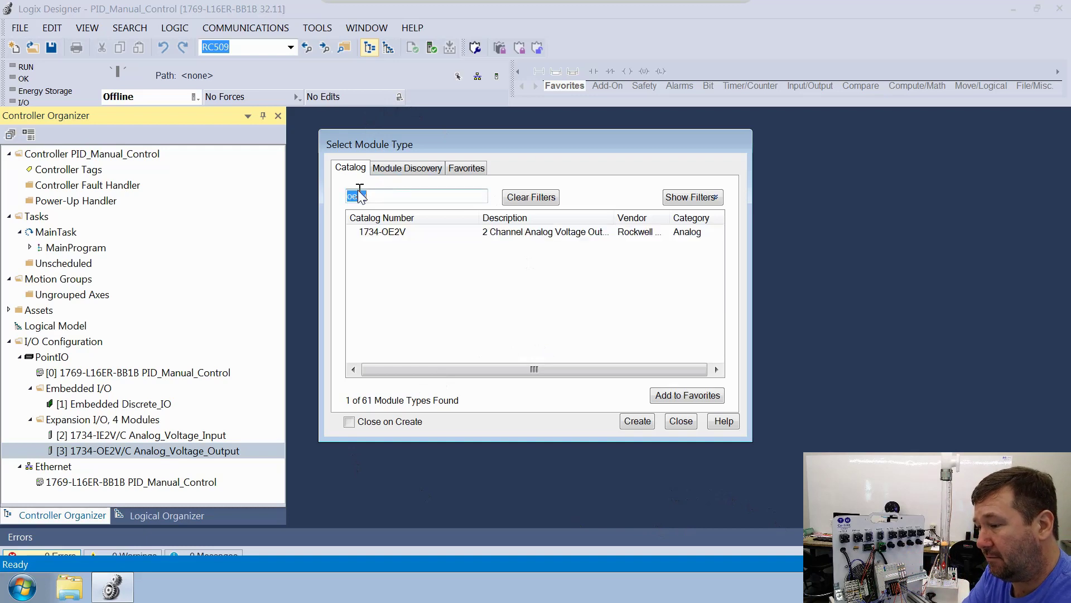
pyautogui.press('BackSpace')
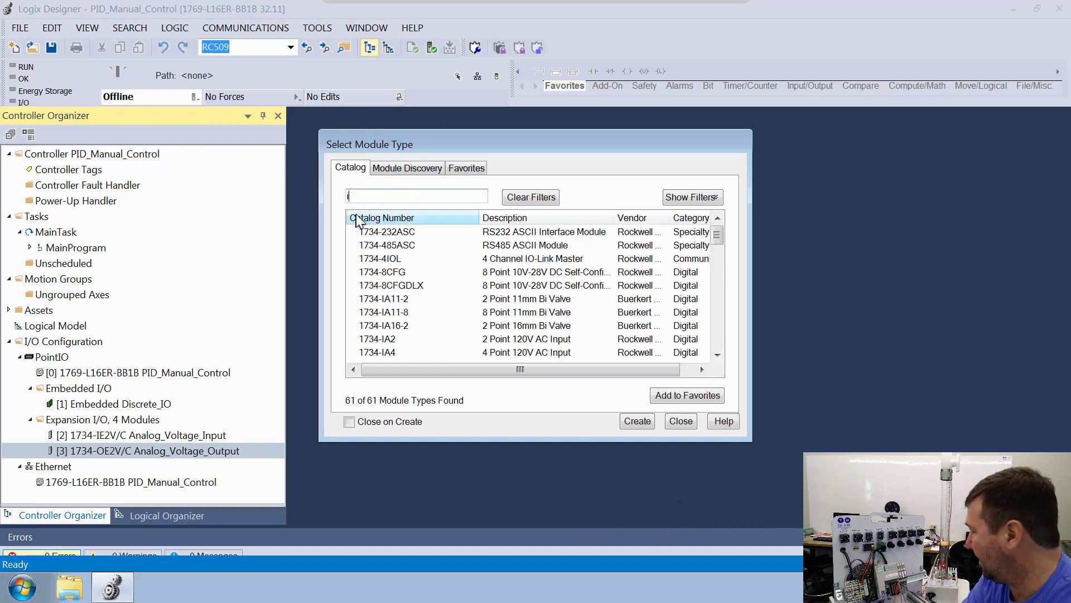
pyautogui.write('ie4c')
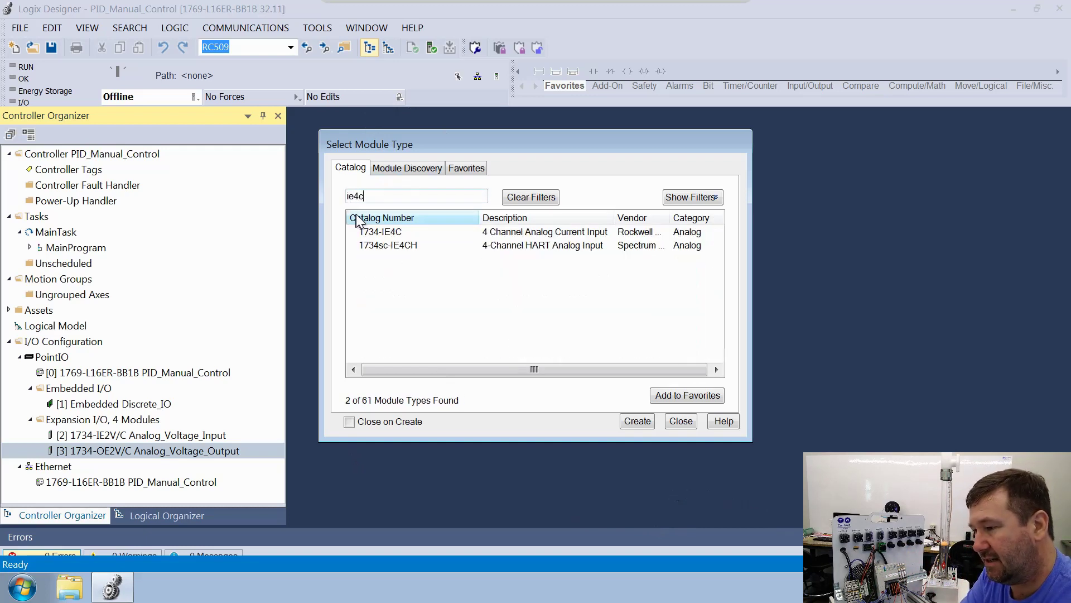
pyautogui.doubleClick(389, 231)
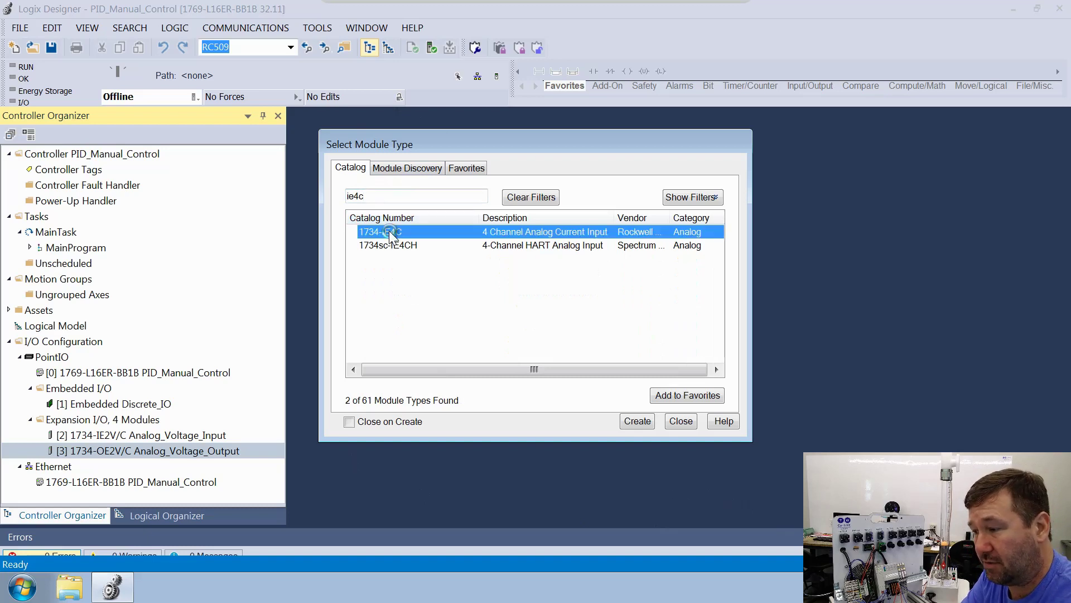
pyautogui.write('Analog_Current_Input')
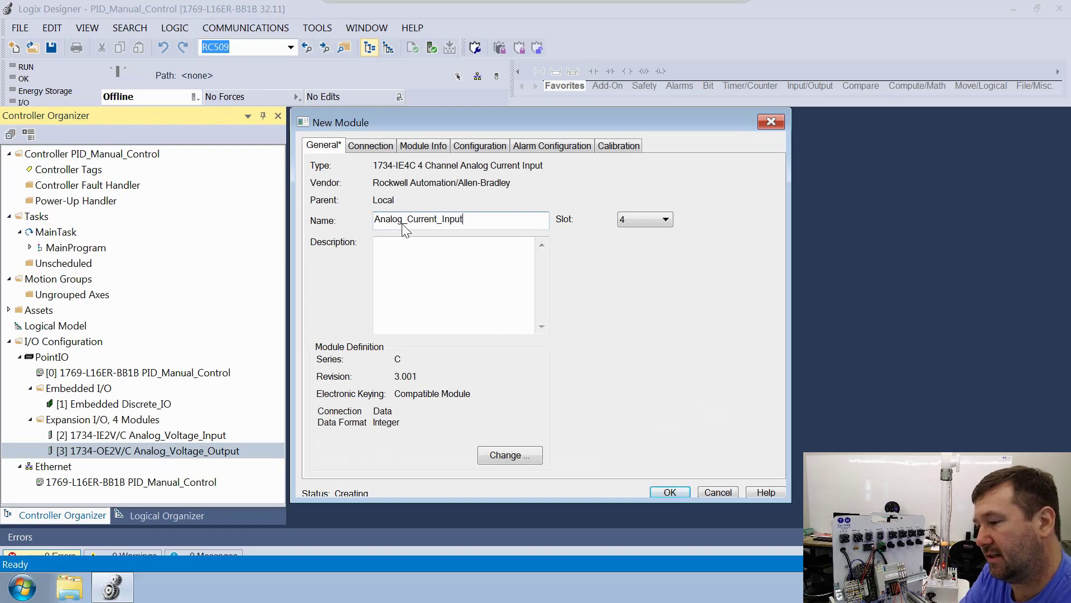
pyautogui.press('Return')
# - Choose the 1734-OE2C module and name it Analog_Current_Output
pyautogui.click(389, 197)
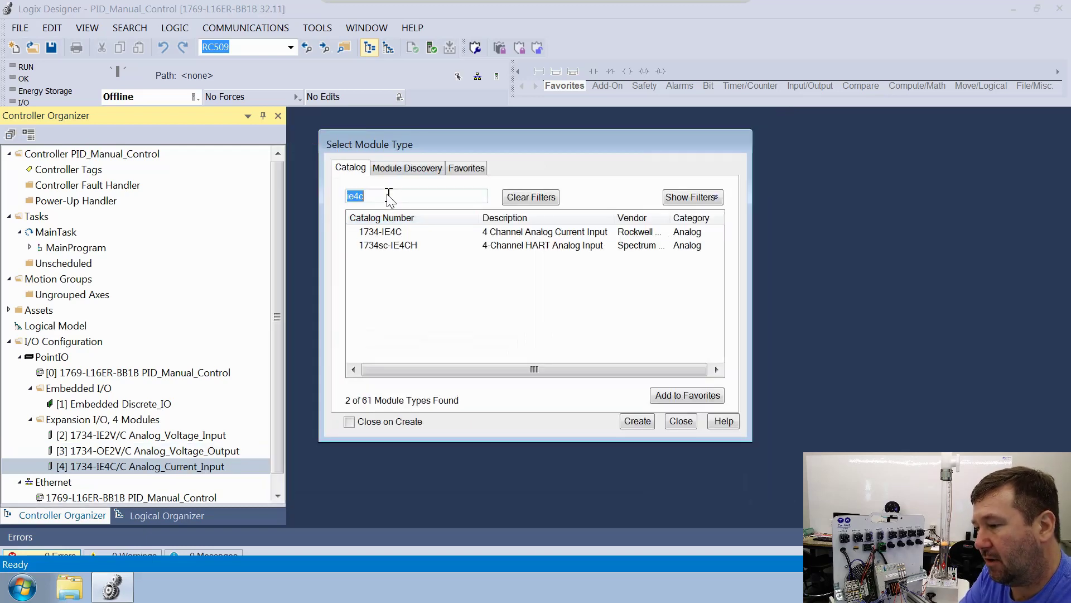
pyautogui.write('oe')
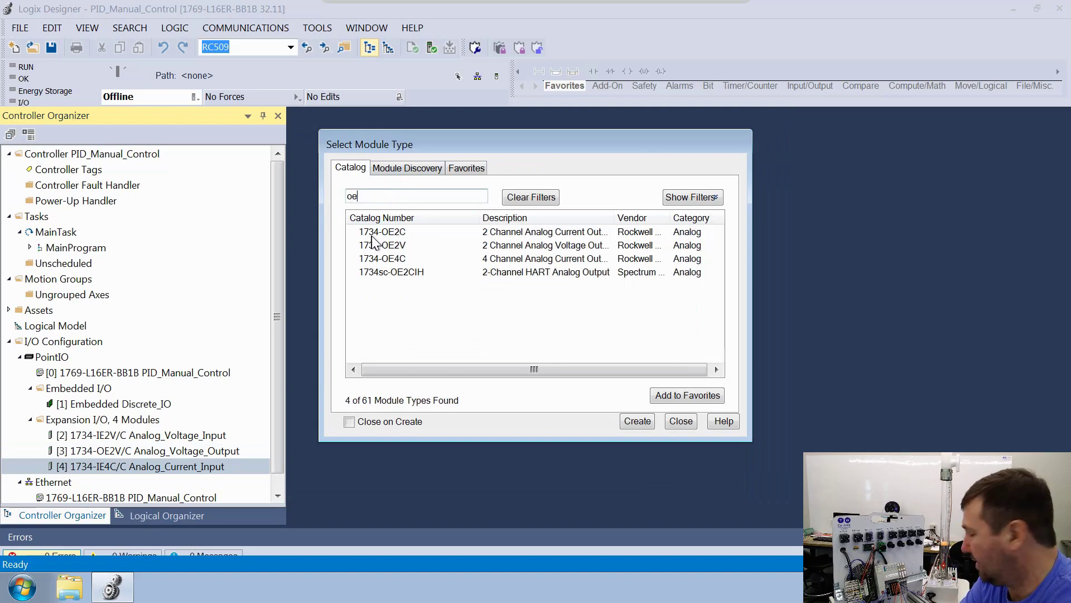
pyautogui.write('2c')
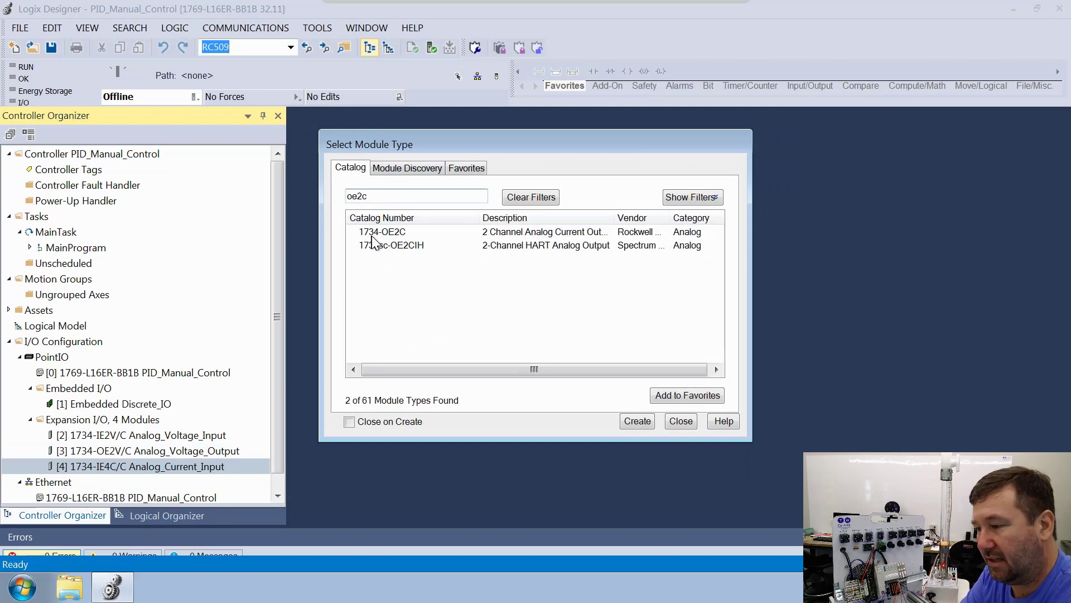
pyautogui.click(373, 237)
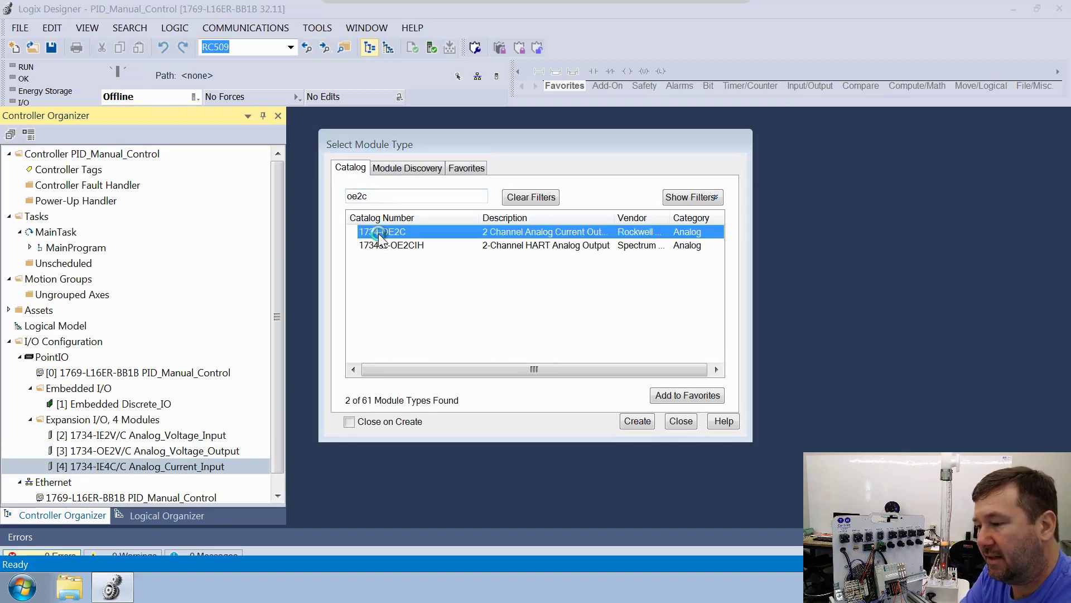
pyautogui.write('Analog_Current_O')
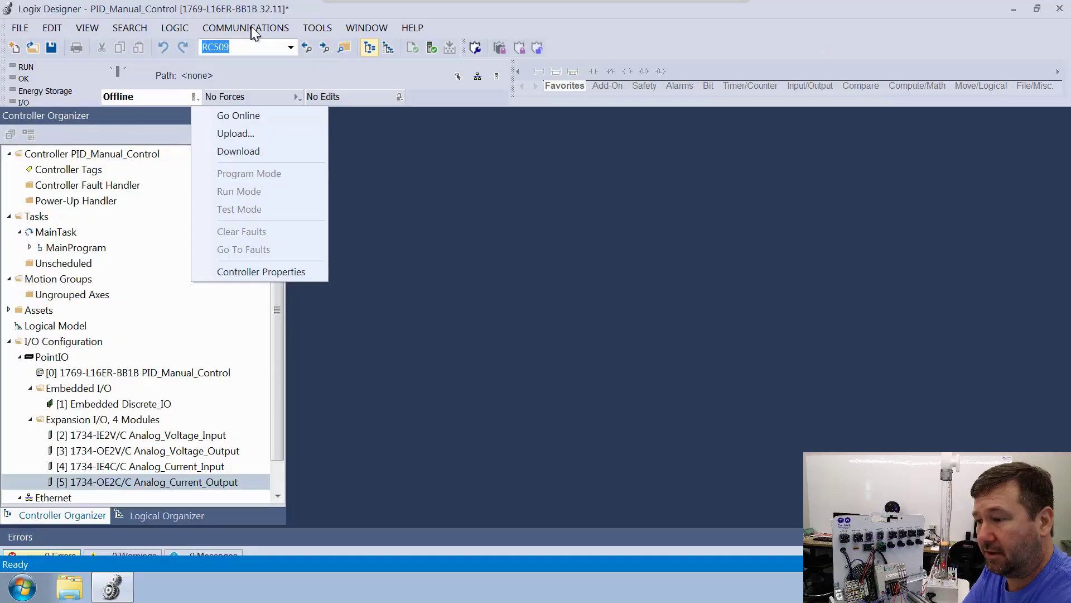
# - Download the project to the 1769-L16ER at 192.168.1.10 and open the Controller Tags
pyautogui.click(253, 44)
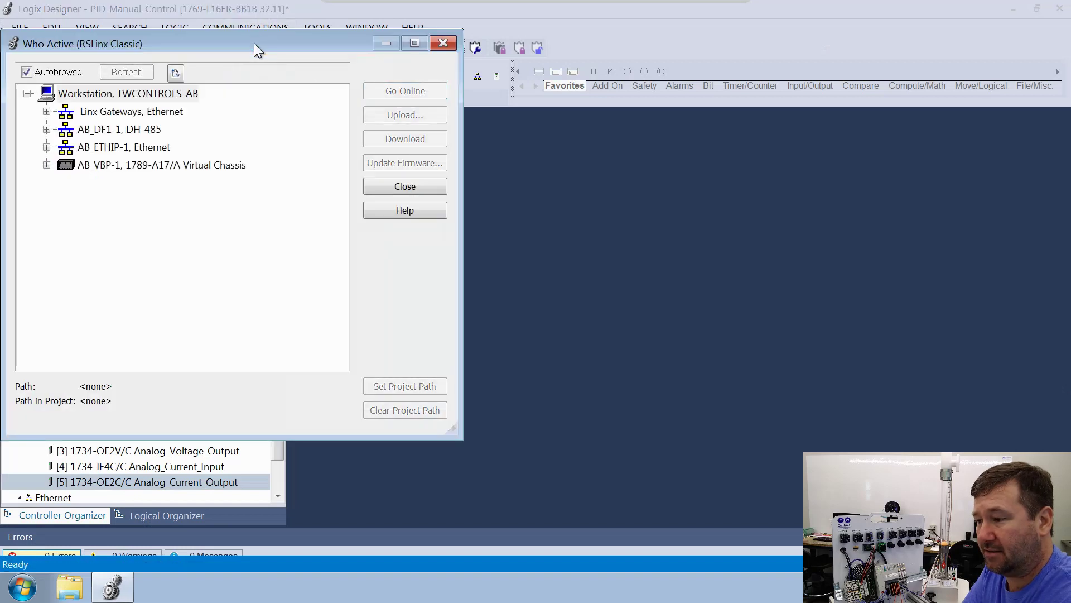
pyautogui.doubleClick(104, 148)
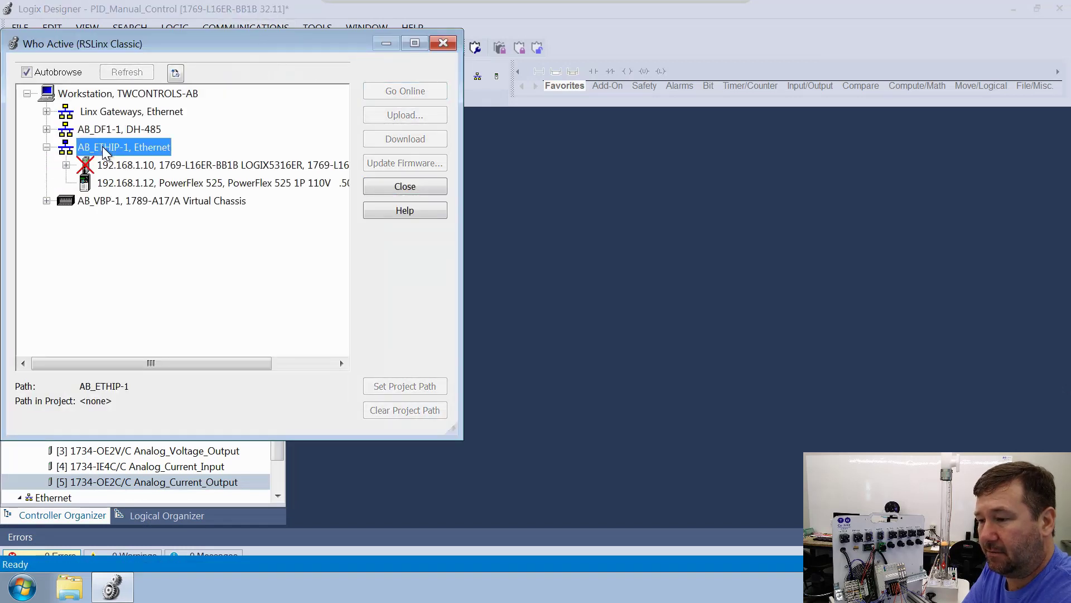
pyautogui.click(124, 167)
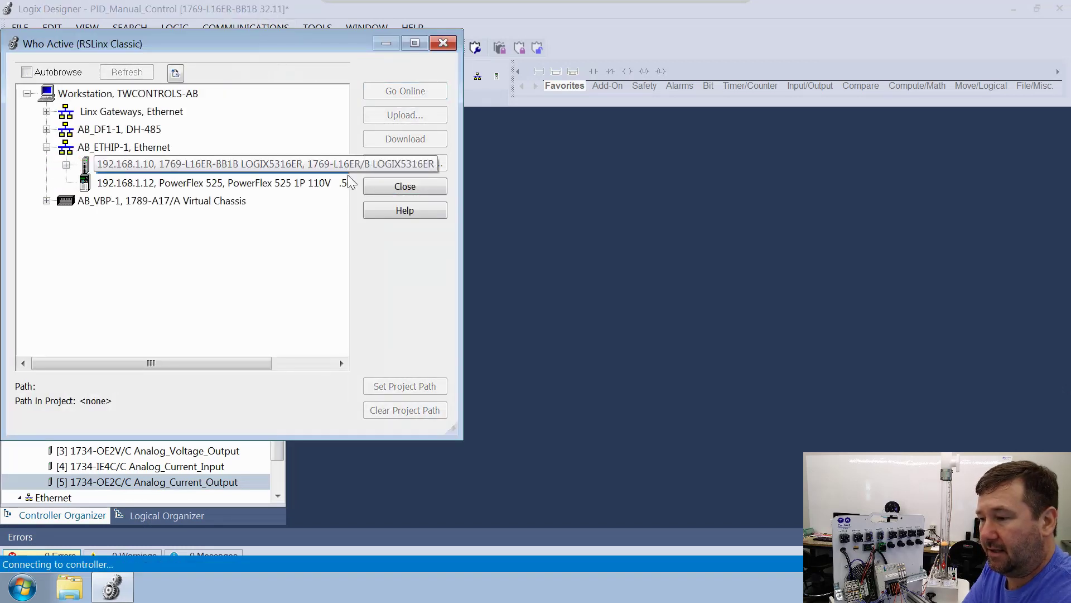
pyautogui.click(401, 140)
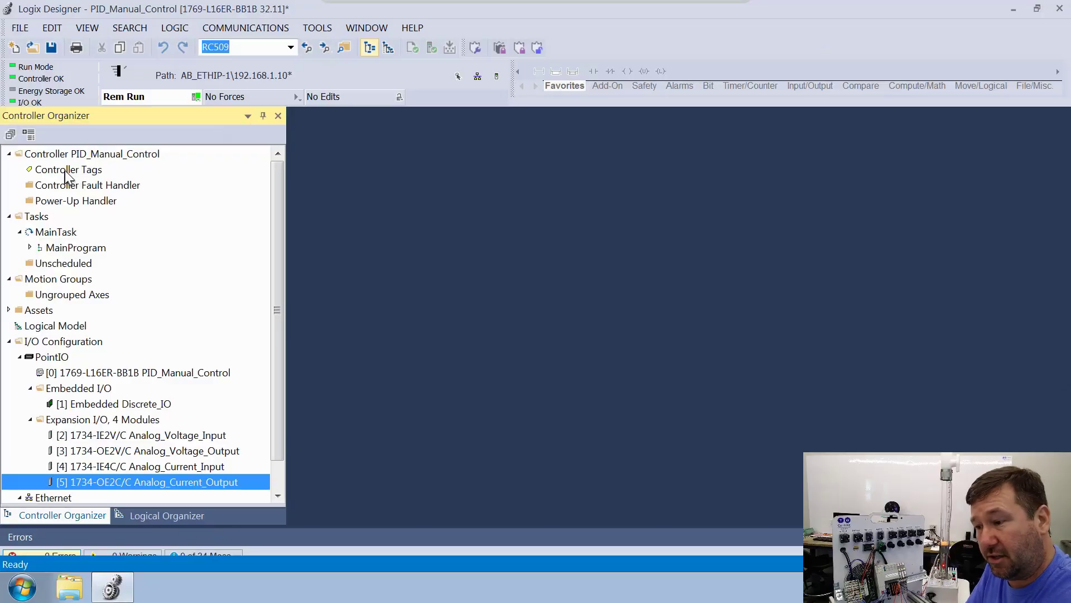
pyautogui.doubleClick(64, 171)
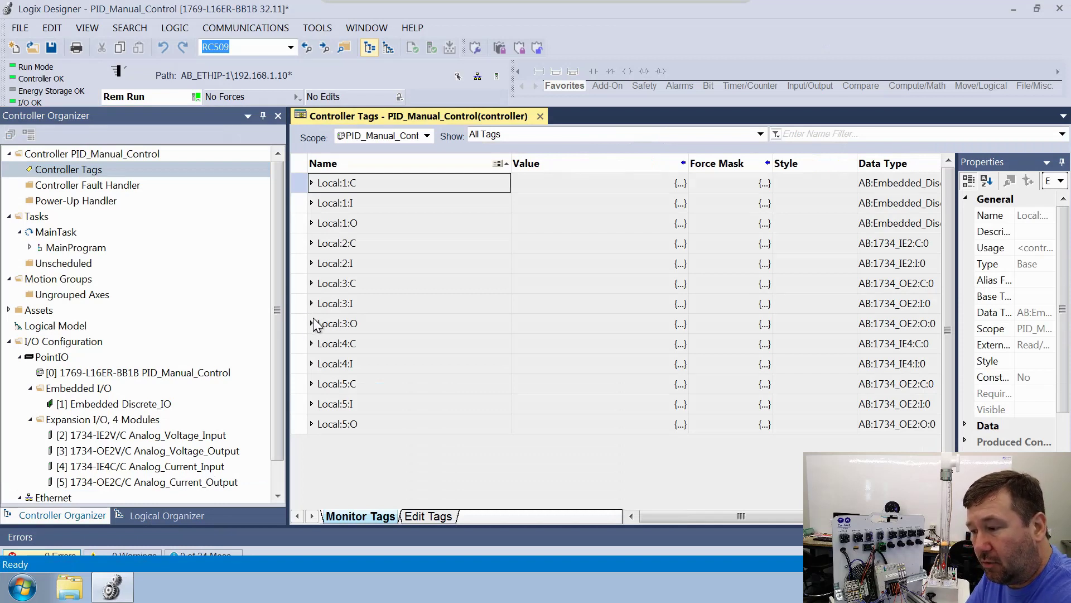
# - Expand Local:3:O and start editing its Ch0Data value
pyautogui.click(312, 324)
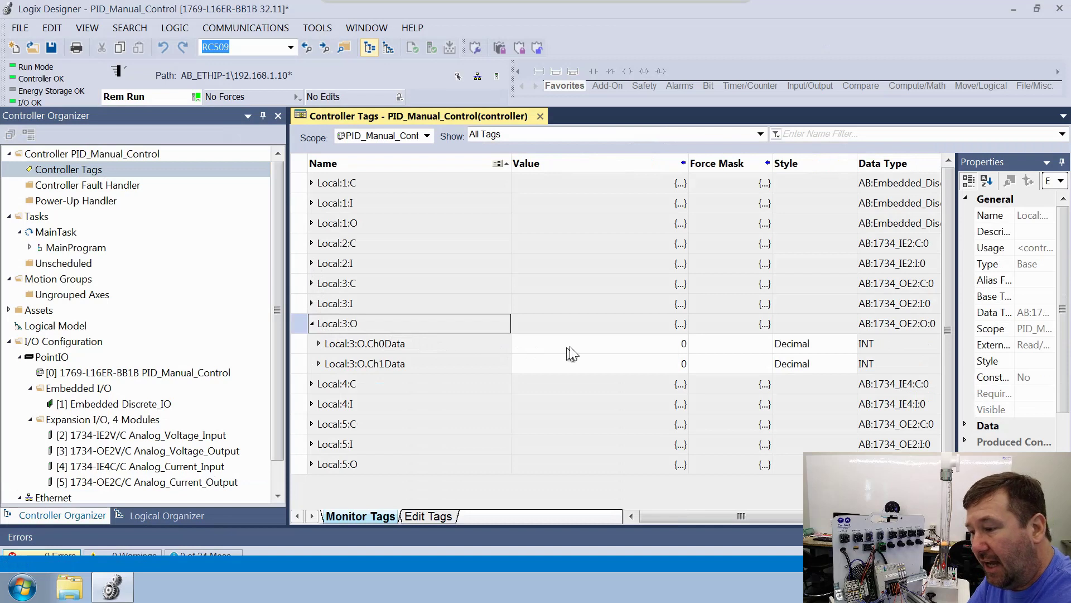
pyautogui.click(611, 349)
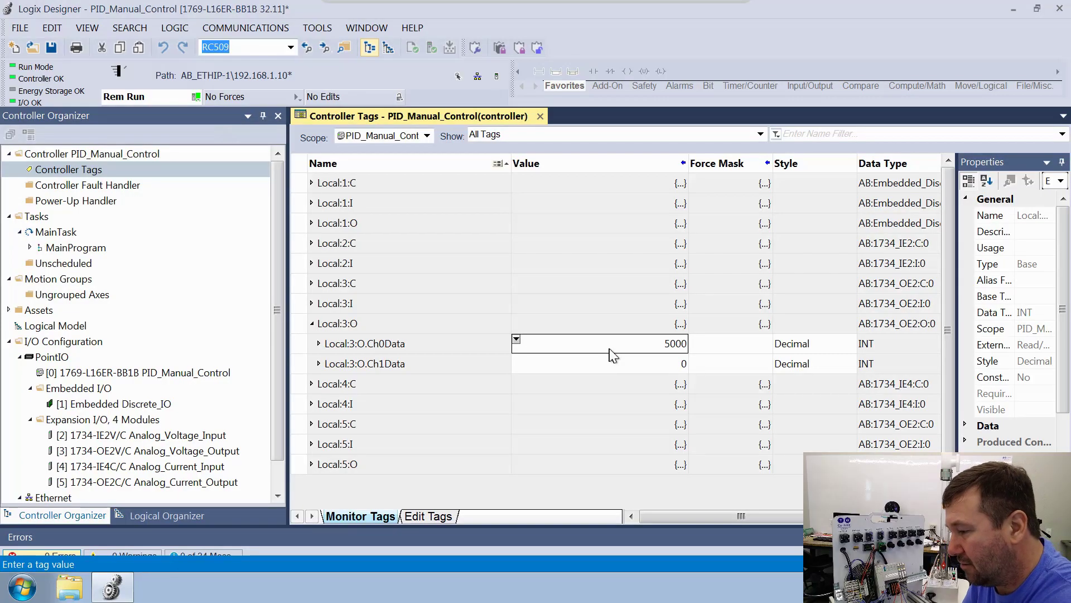
# - Lower the Local:3:O.Ch0Data output value to 3000
pyautogui.click(611, 349)
pyautogui.doubleClick(611, 348)
pyautogui.write('3000')
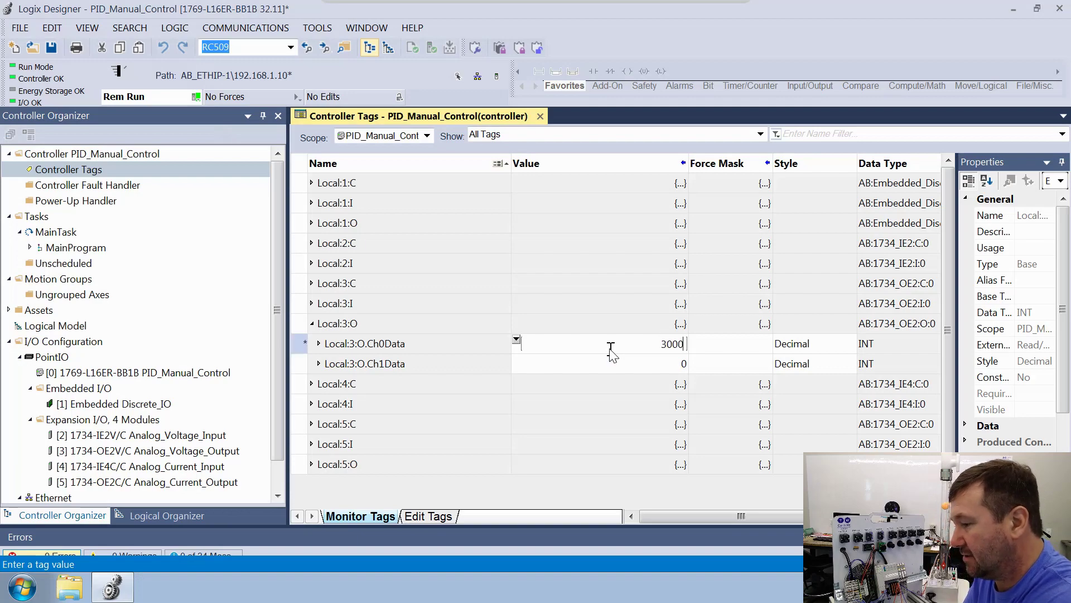
pyautogui.press('Return')
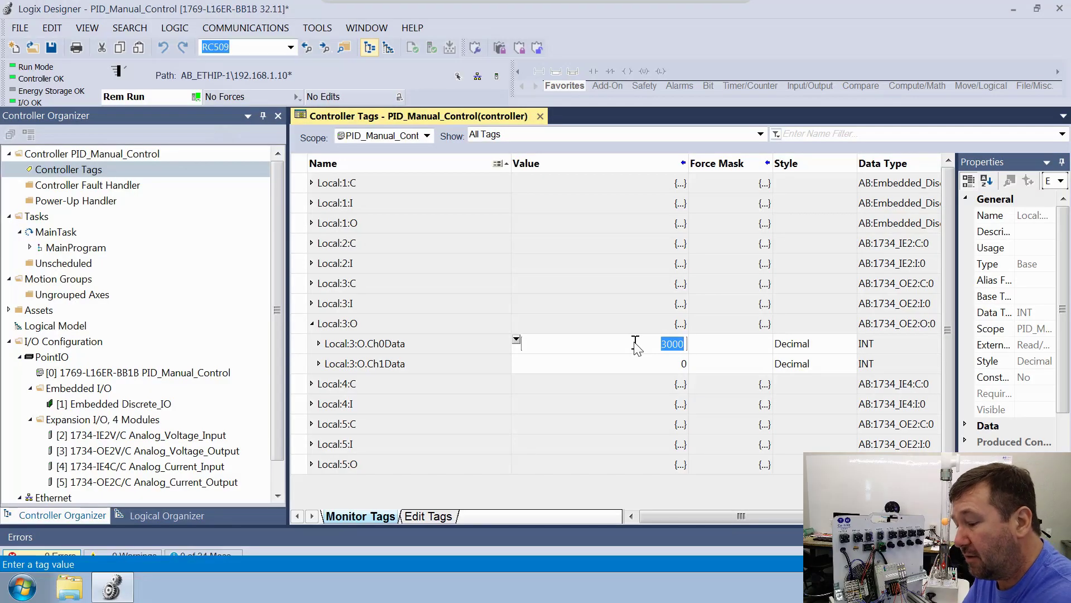
# - Change the Local:3:O.Ch0Data output value to 3500
pyautogui.press('BackSpace')
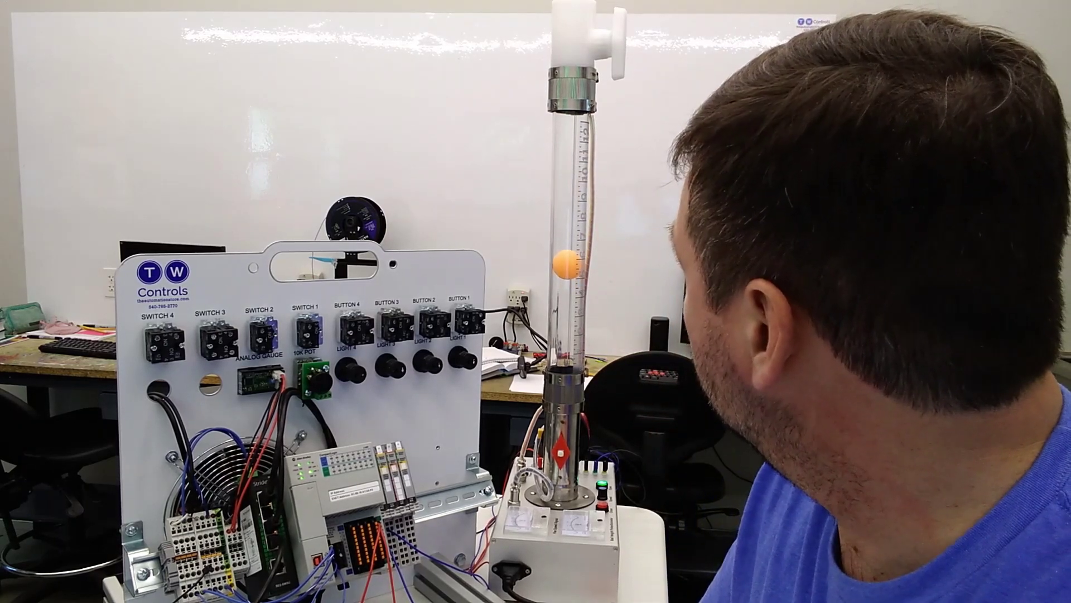
pyautogui.write('3500')
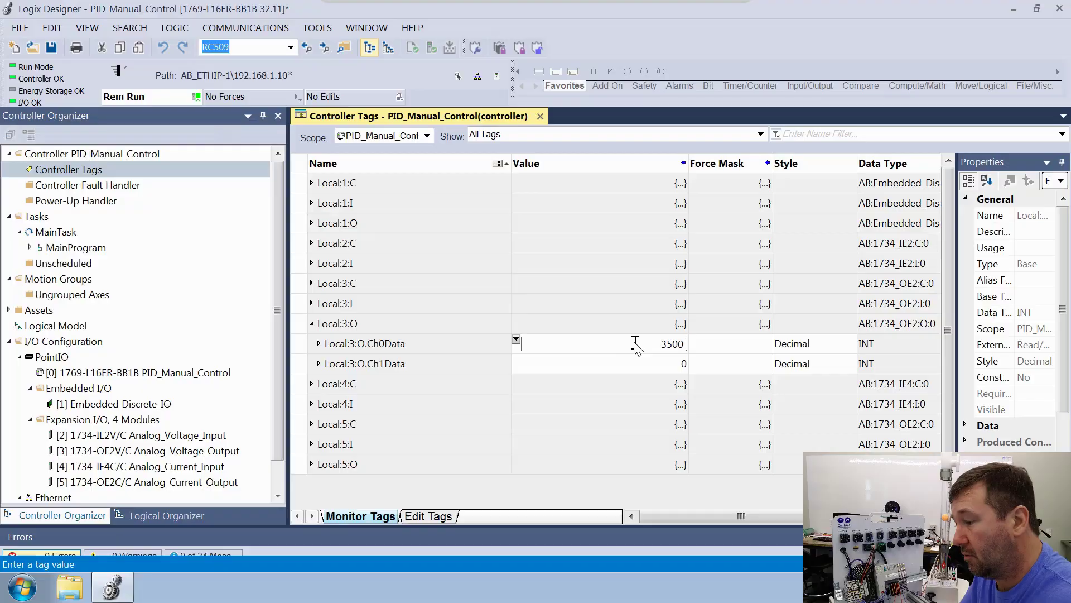
pyautogui.press('Return')
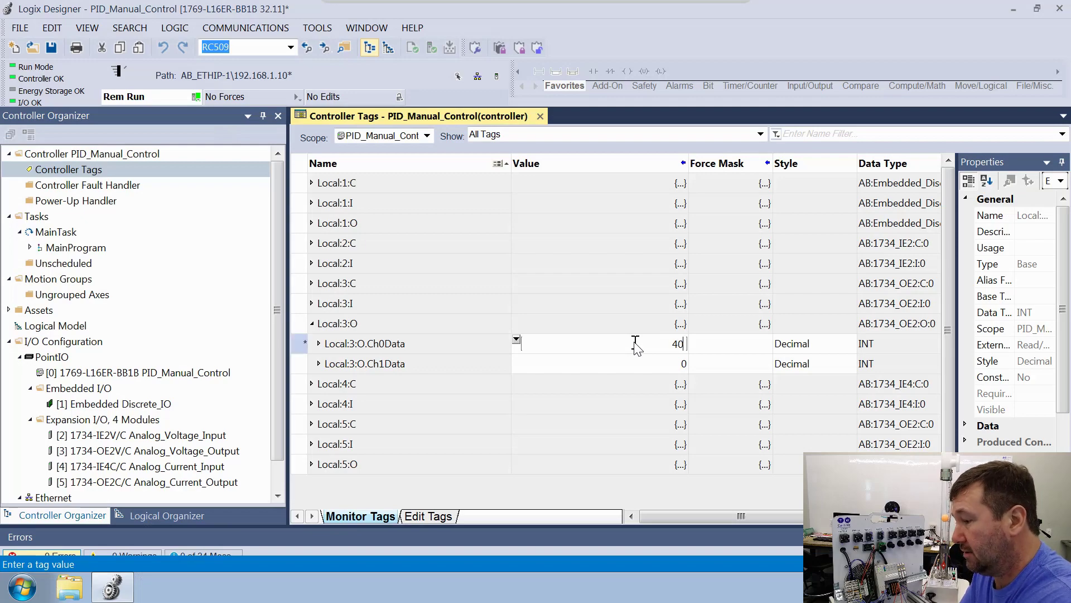